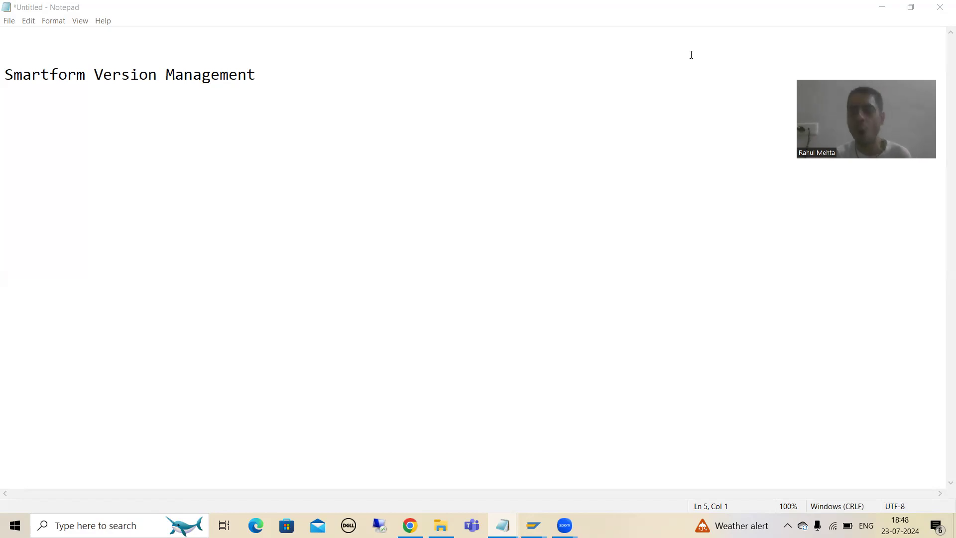
Step: Note 'E071' under the Smartform Version Management heading in Notepad, then return to the E071 Data Browser
{"action": "left_click", "coordinate": [281, 82]}
{"action": "key", "text": "Return"}
{"action": "key", "text": "Return"}
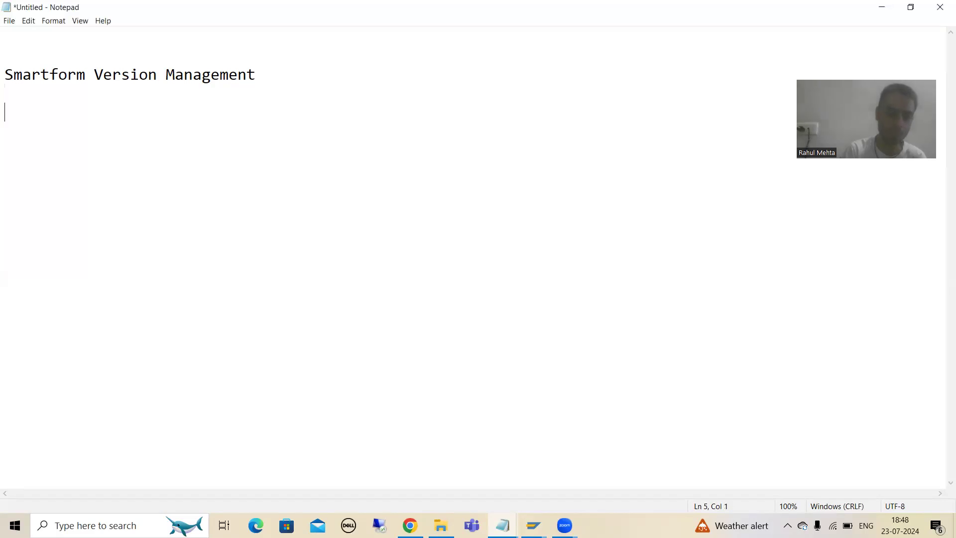
{"action": "type", "text": "E071"}
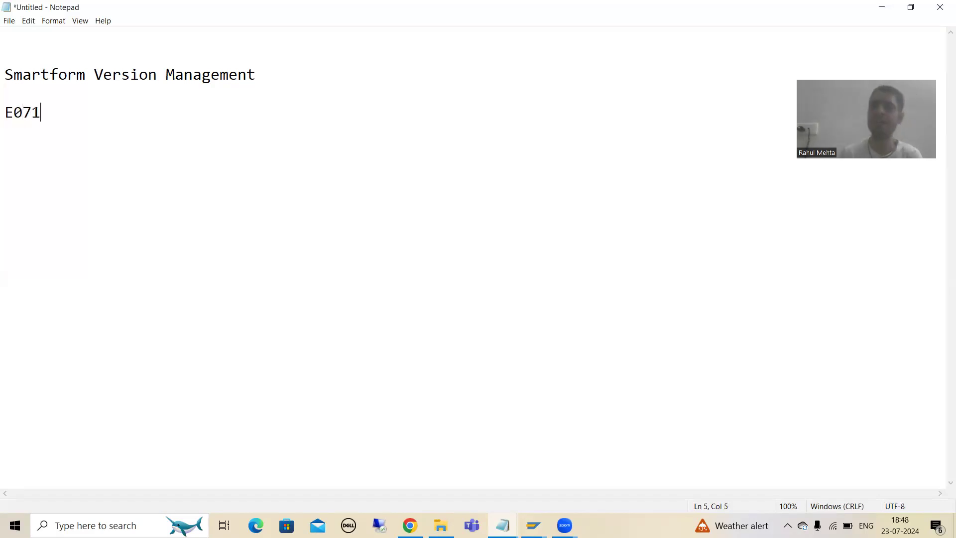
{"action": "left_click_drag", "start_coordinate": [45, 112], "coordinate": [5, 116]}
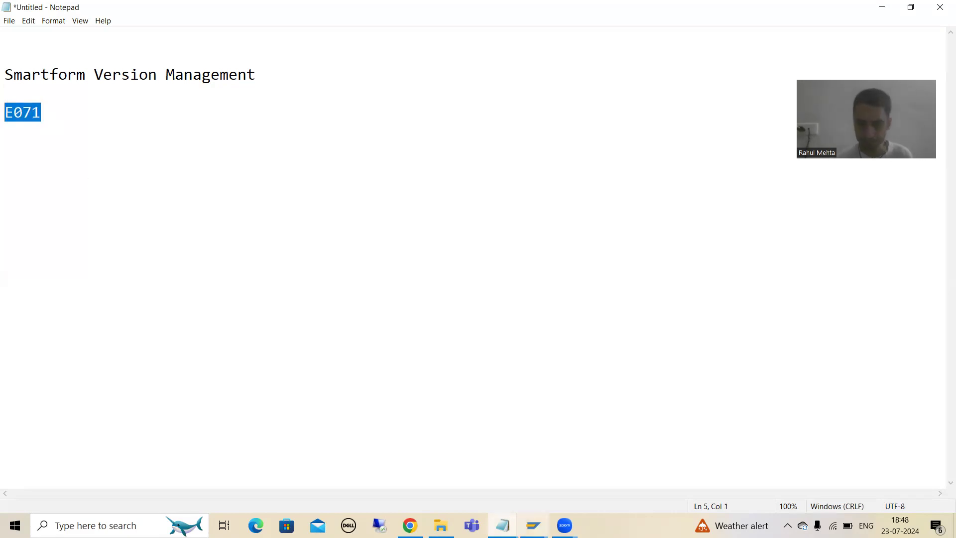
{"action": "left_click", "coordinate": [533, 526]}
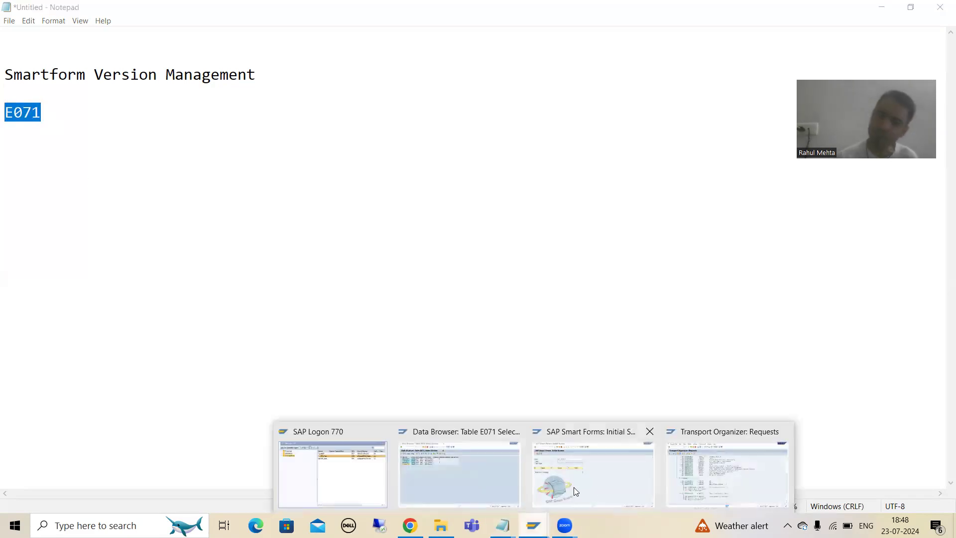
{"action": "left_click", "coordinate": [483, 478]}
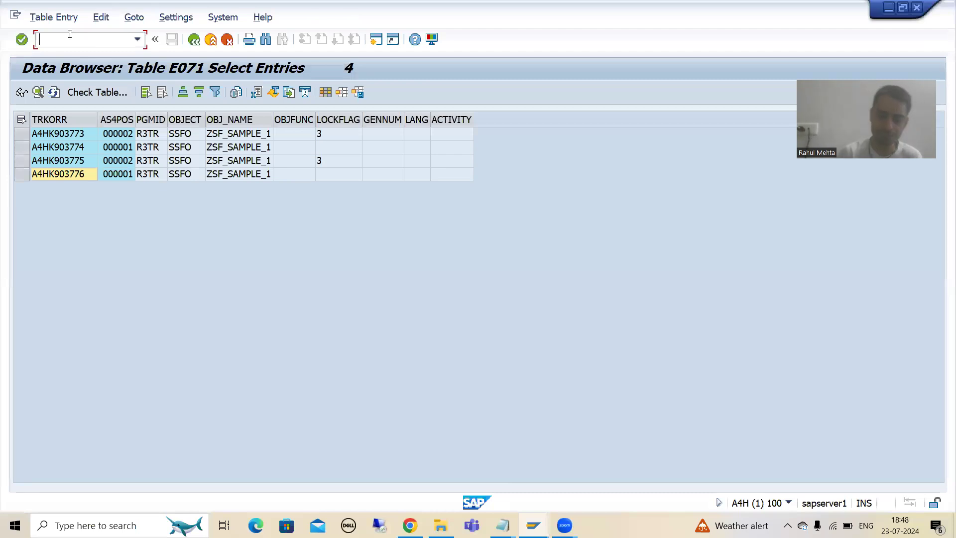
Step: Display table E071's dictionary definition via /nse16n and highlight its short description 'Object entries of requests/tasks'
{"action": "type", "text": "/nse16n"}
{"action": "key", "text": "Return"}
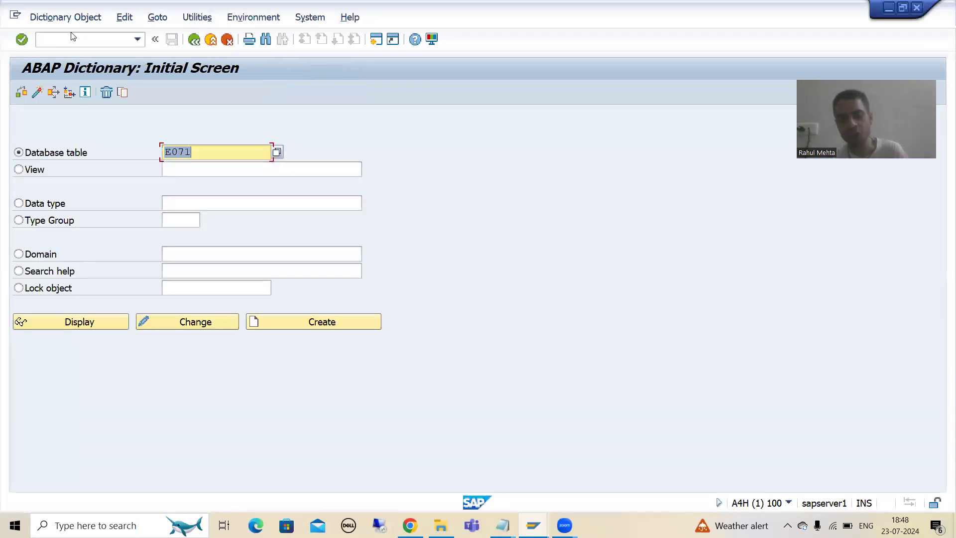
{"action": "key", "text": "End"}
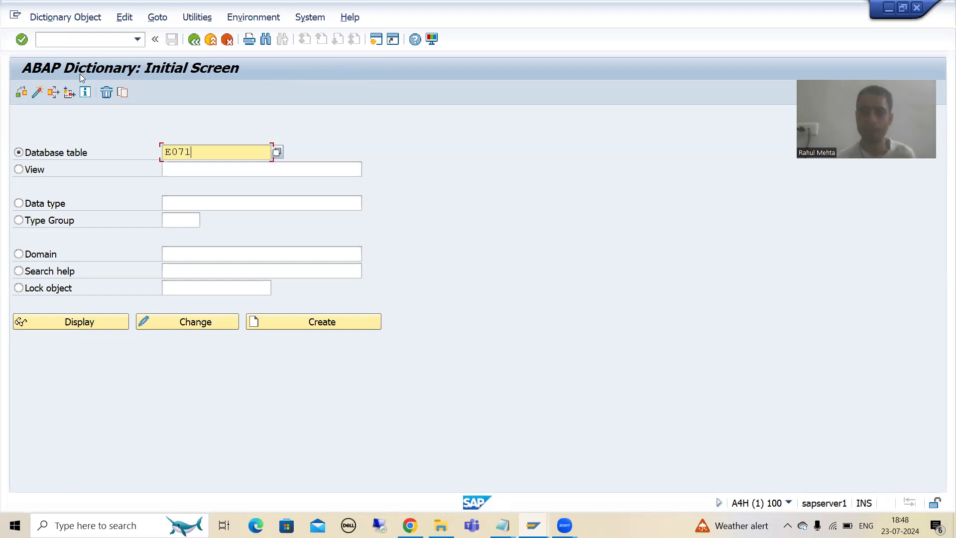
{"action": "left_click", "coordinate": [81, 325]}
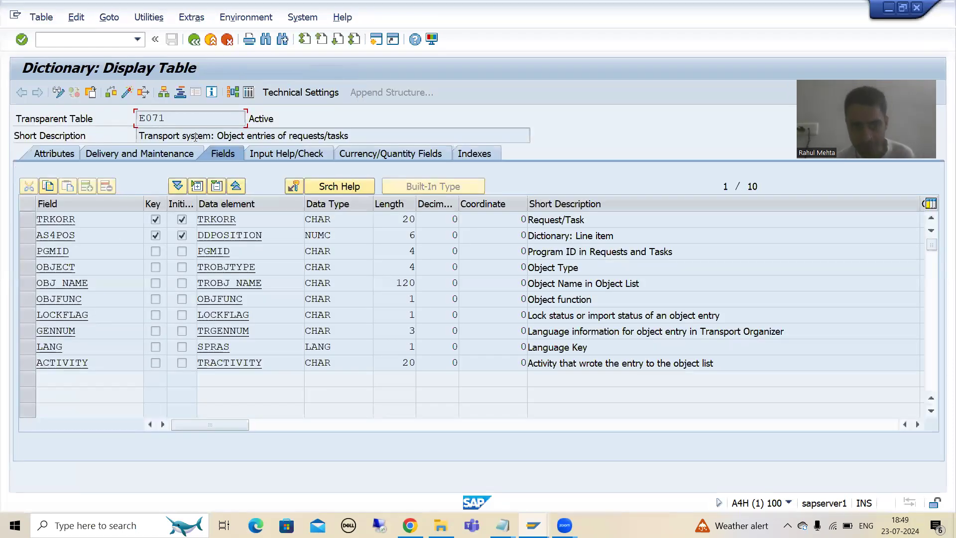
{"action": "left_click", "coordinate": [220, 136]}
{"action": "left_click_drag", "start_coordinate": [219, 135], "coordinate": [355, 135]}
{"action": "left_click", "coordinate": [354, 136]}
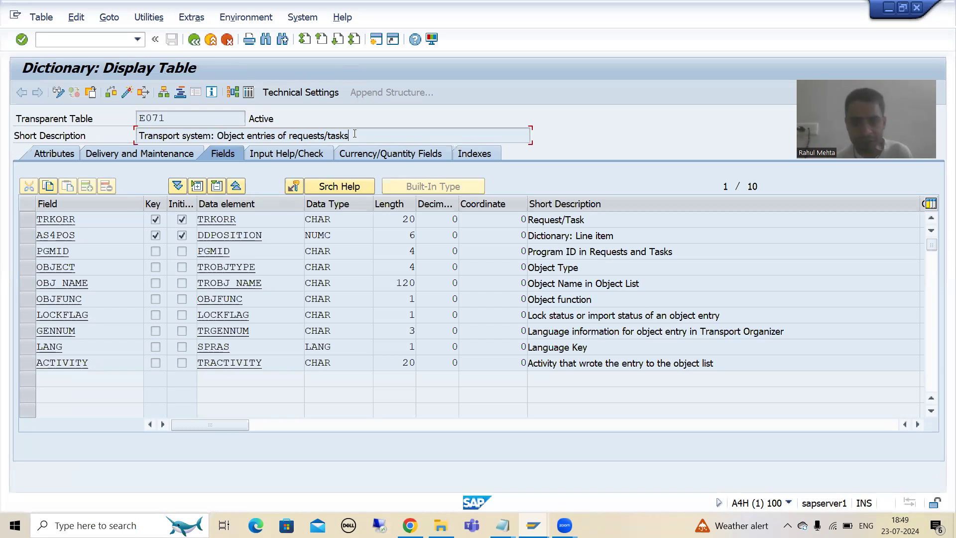
Step: Open the E071 contents selection and enter SSFO as the OBJECT filter
{"action": "left_click", "coordinate": [251, 94]}
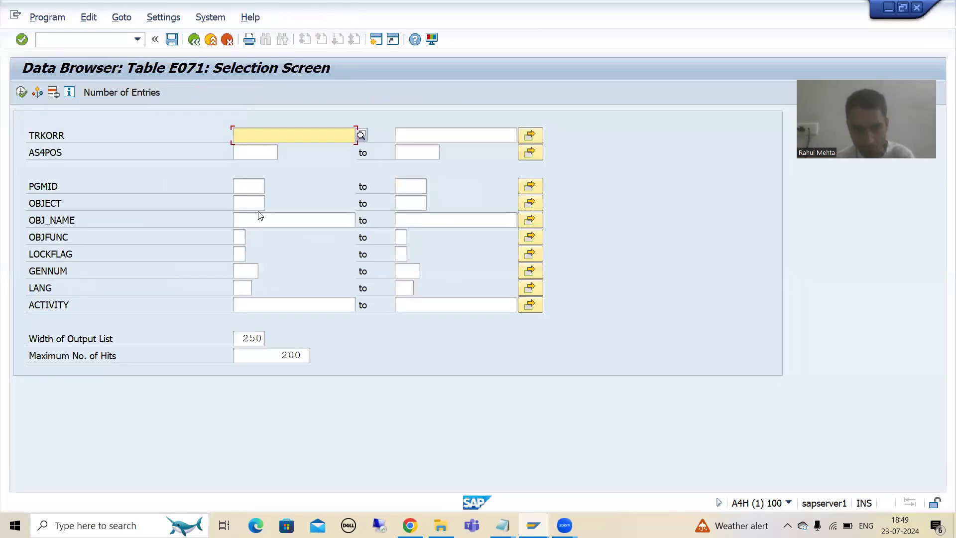
{"action": "left_click", "coordinate": [257, 205]}
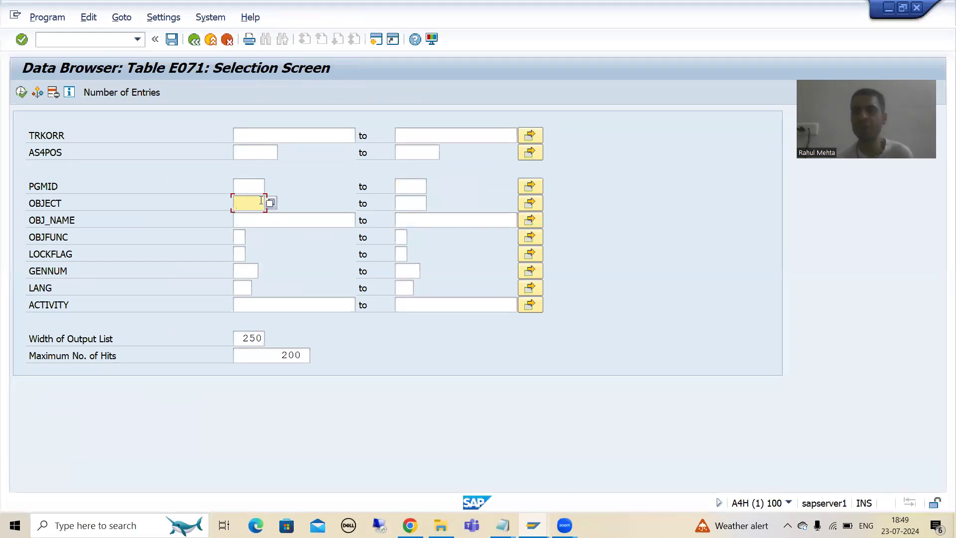
{"action": "type", "text": "S"}
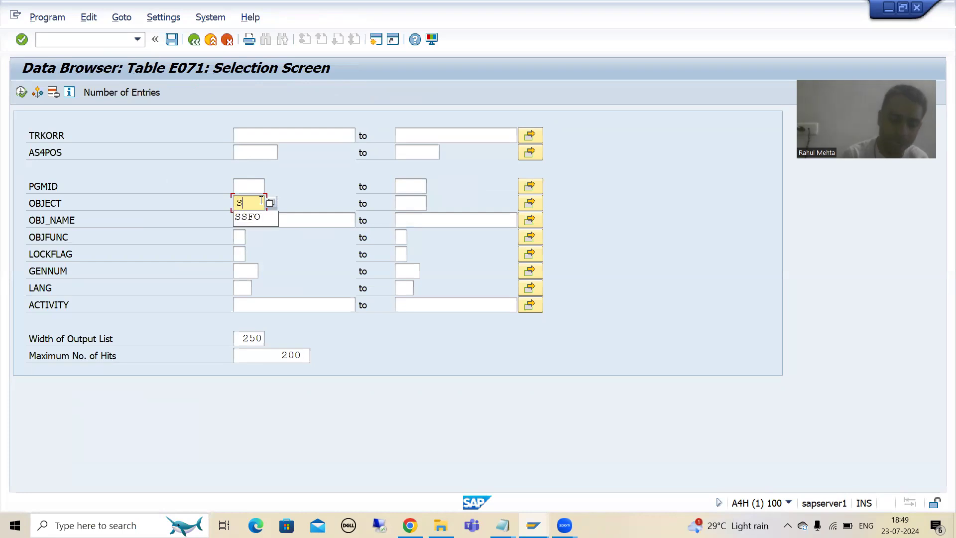
{"action": "type", "text": "SFO"}
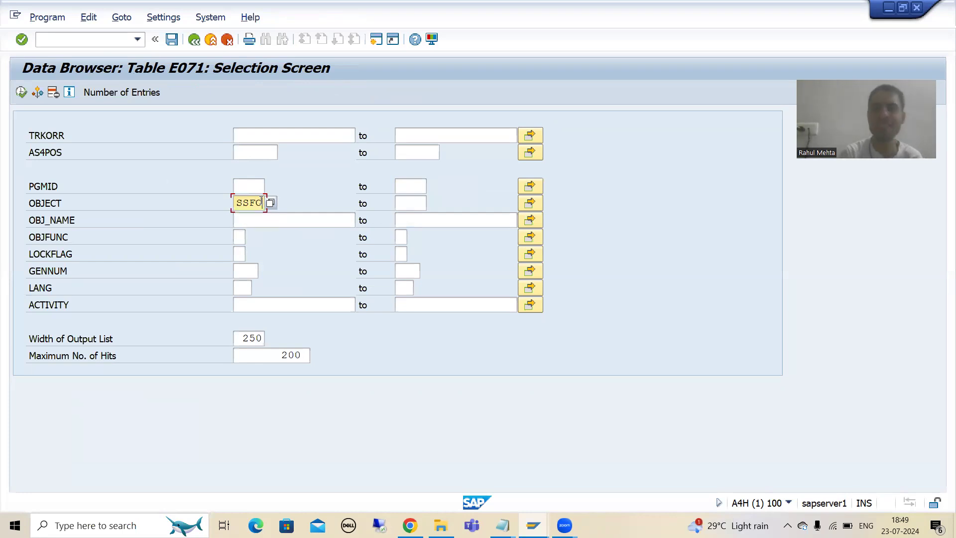
{"action": "left_click", "coordinate": [262, 219]}
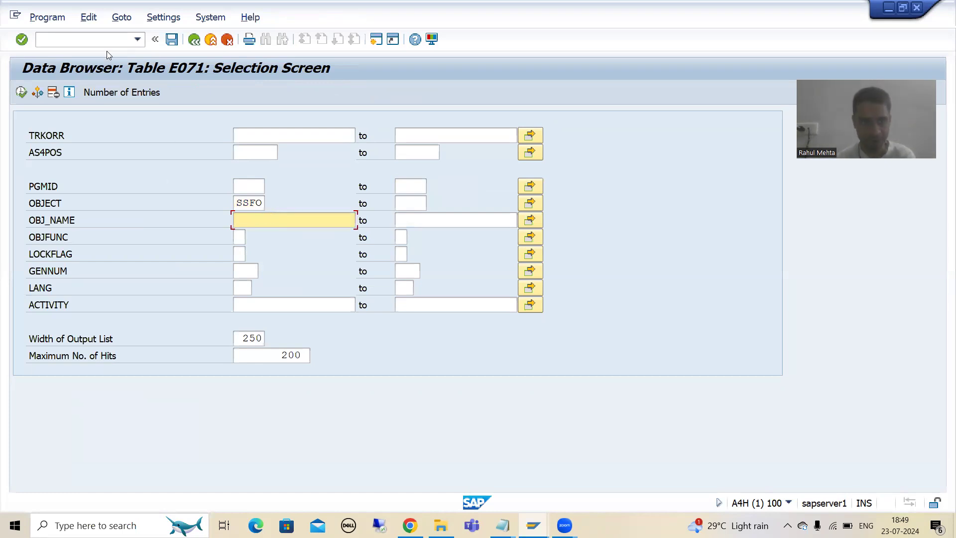
Step: Open Smart Forms in a new session and copy the form name ZSF_SAMPLE_1
{"action": "left_click", "coordinate": [100, 39]}
{"action": "type", "text": "/os"}
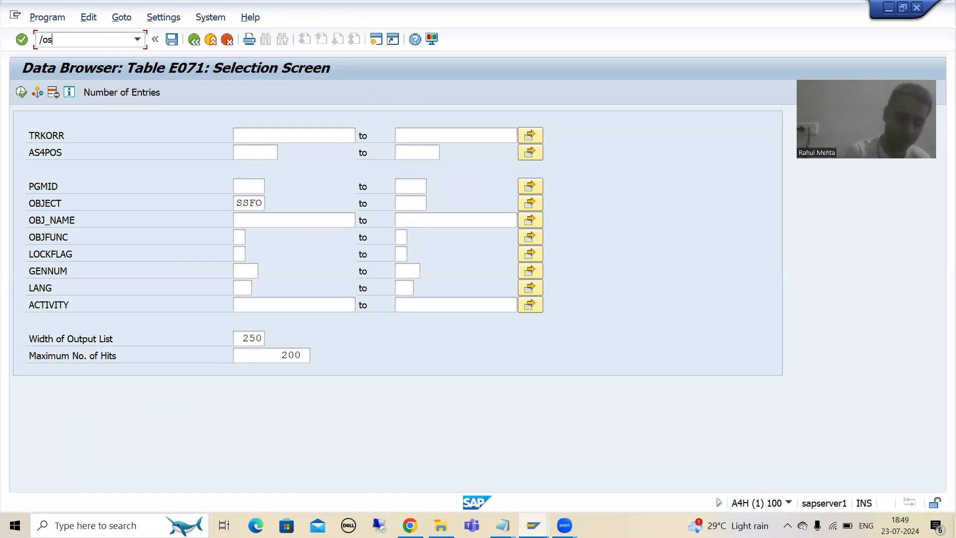
{"action": "type", "text": "martforms"}
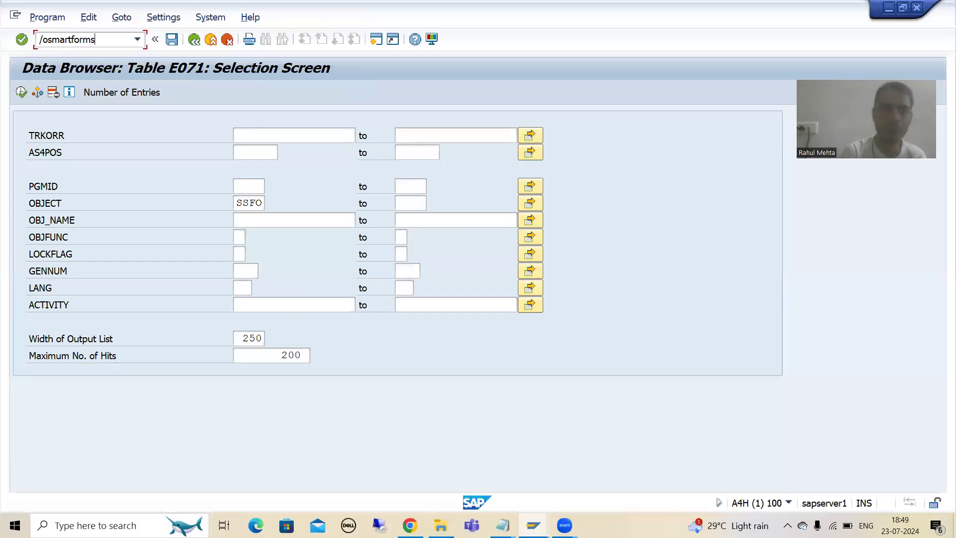
{"action": "key", "text": "Return"}
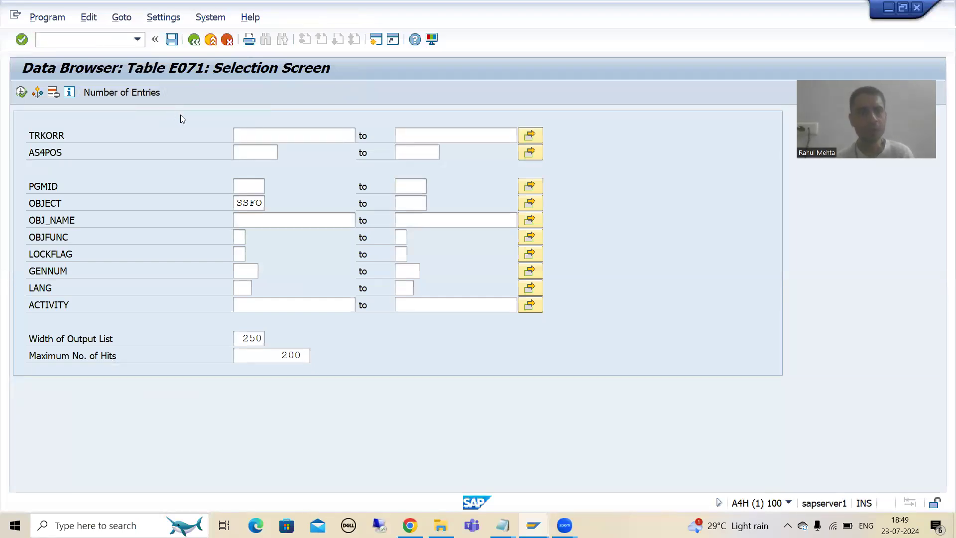
{"action": "left_click", "coordinate": [249, 135]}
{"action": "left_click", "coordinate": [236, 146]}
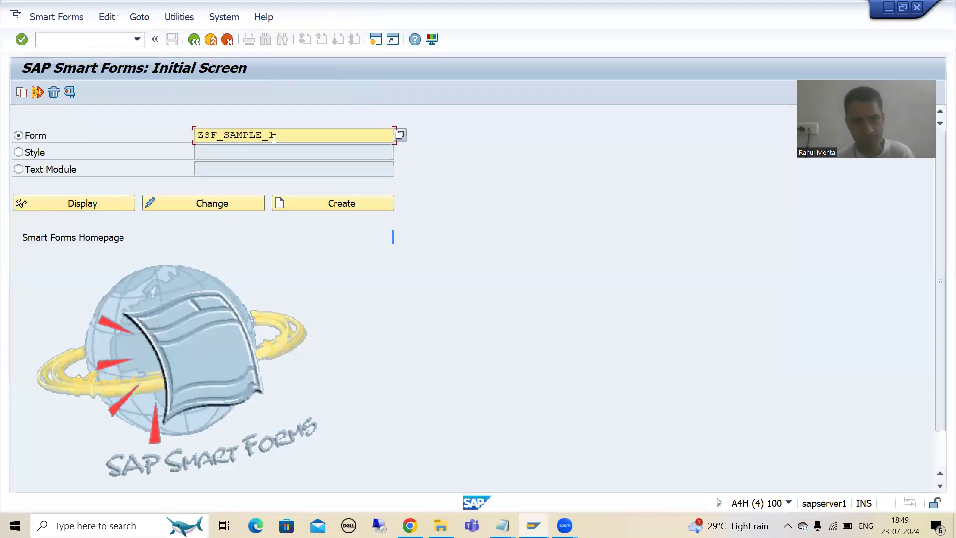
{"action": "left_click_drag", "start_coordinate": [274, 137], "coordinate": [195, 136]}
{"action": "key", "text": "ctrl+c"}
Step: Paste ZSF_SAMPLE_1 into OBJ_NAME and execute, listing four transport requests
{"action": "key", "text": "alt+Tab"}
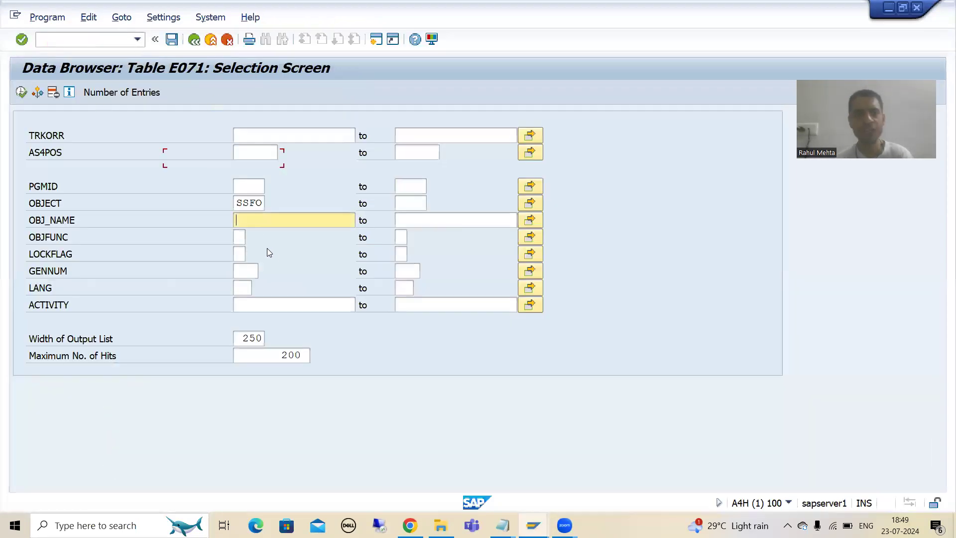
{"action": "key", "text": "ctrl+v"}
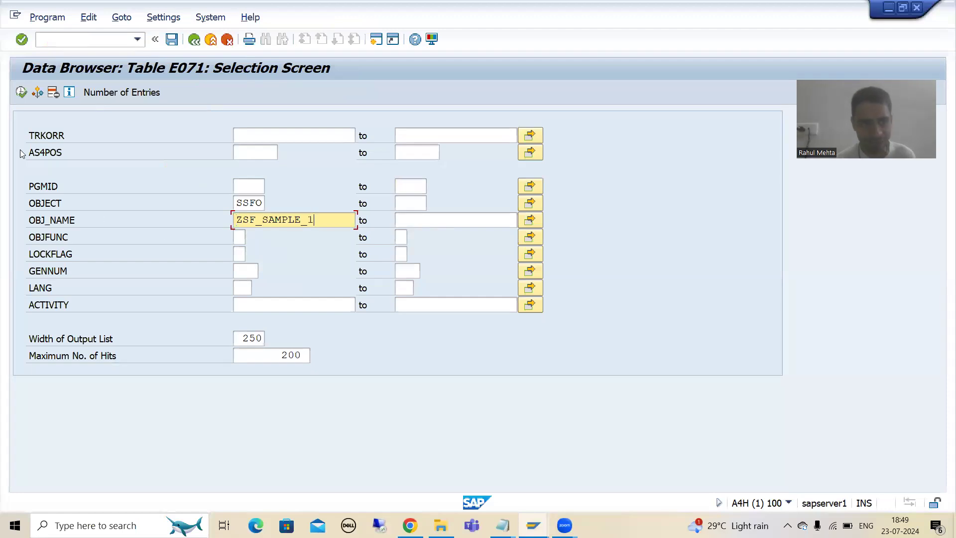
{"action": "left_click", "coordinate": [22, 92]}
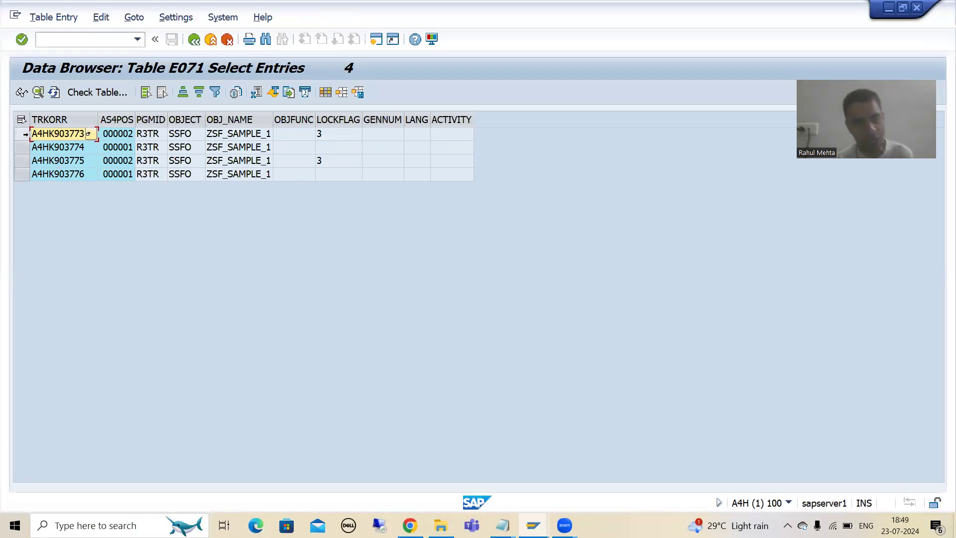
Step: Inspect the E071 rows for transports A4HK903773 and A4HK903774
{"action": "left_click", "coordinate": [22, 134]}
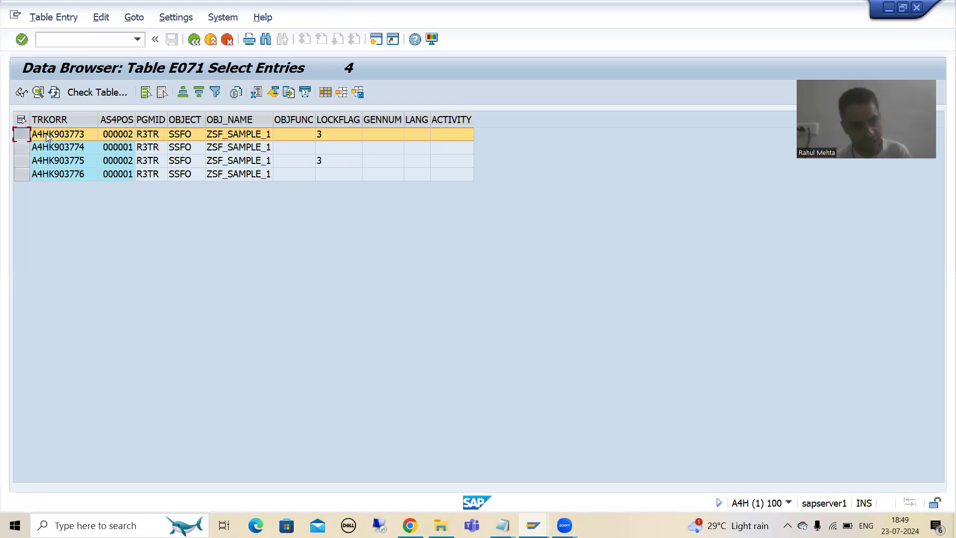
{"action": "left_click", "coordinate": [77, 134]}
{"action": "left_click", "coordinate": [72, 148]}
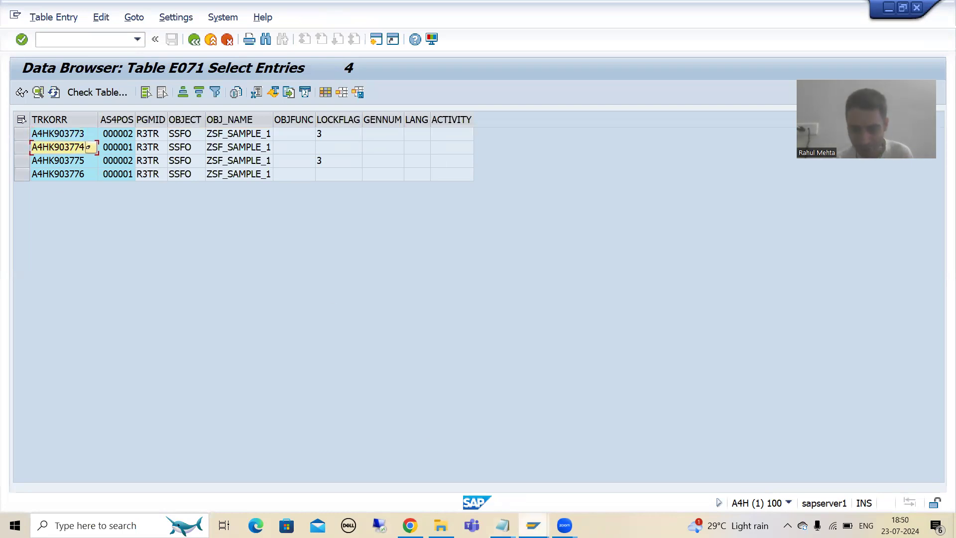
Step: Switch to the Smart Forms session and run /nse09 for the Transport Organizer
{"action": "left_click", "coordinate": [533, 525]}
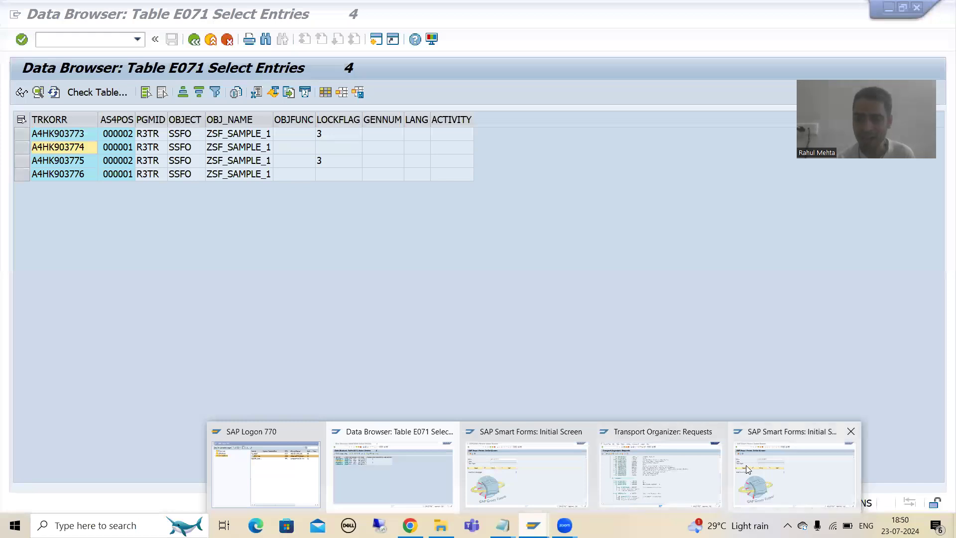
{"action": "left_click", "coordinate": [795, 473]}
{"action": "left_click", "coordinate": [97, 41]}
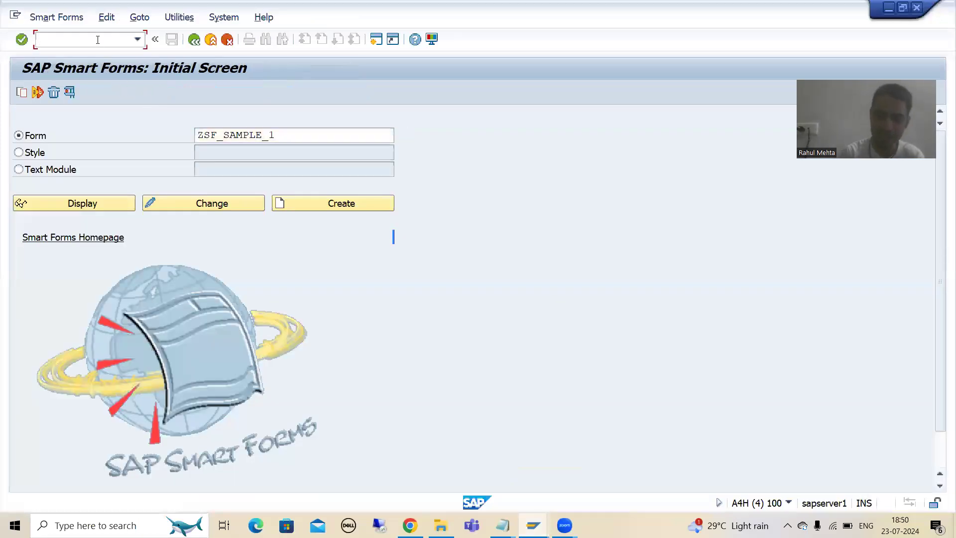
{"action": "type", "text": "/nse09"}
{"action": "key", "text": "Return"}
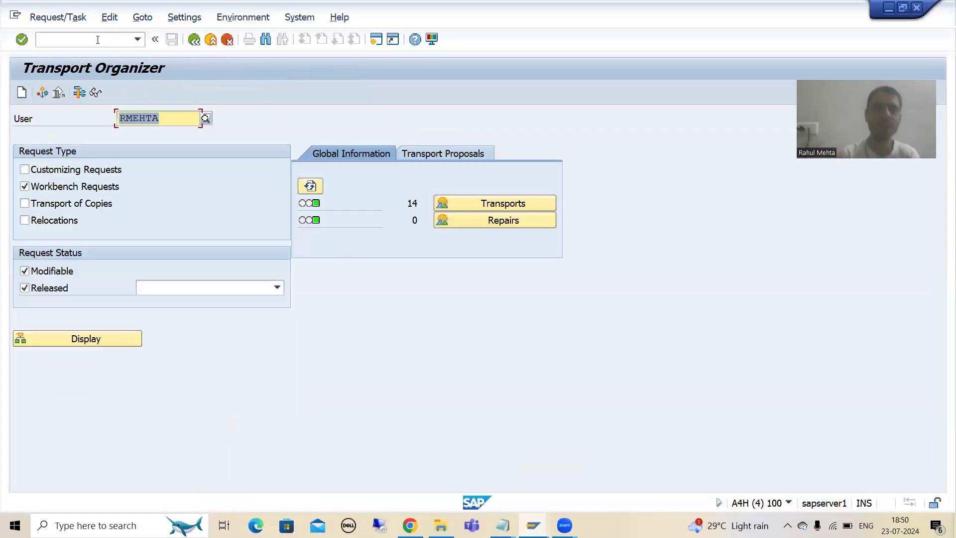
Step: List only released workbench requests and expand A4HK903773 to show task A4HK903774
{"action": "left_click", "coordinate": [39, 275]}
{"action": "left_click", "coordinate": [88, 345]}
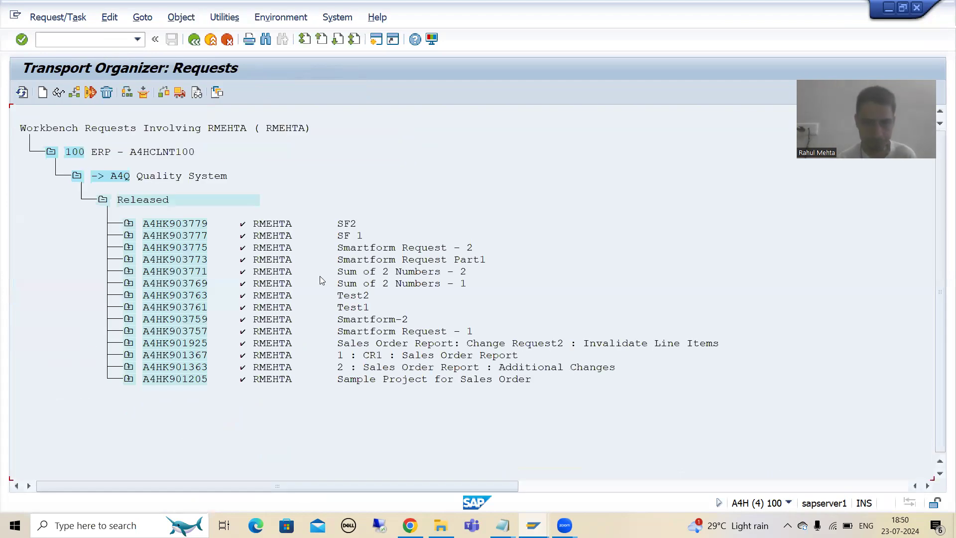
{"action": "left_click", "coordinate": [167, 260]}
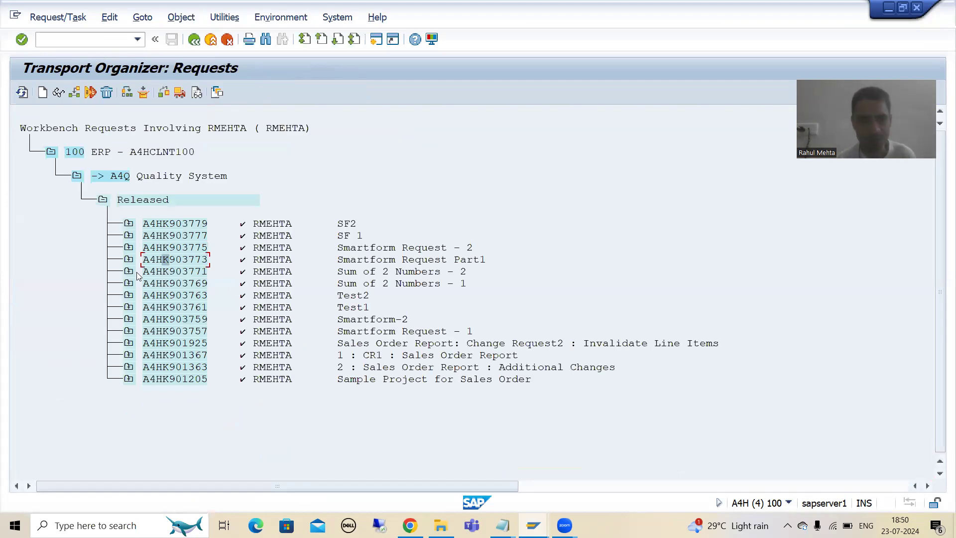
{"action": "left_click", "coordinate": [129, 260]}
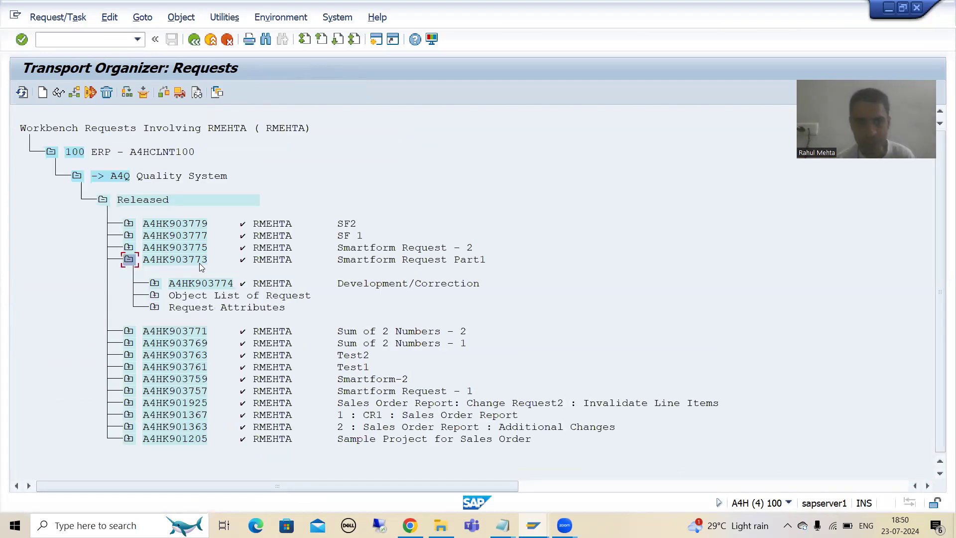
{"action": "left_click", "coordinate": [202, 284]}
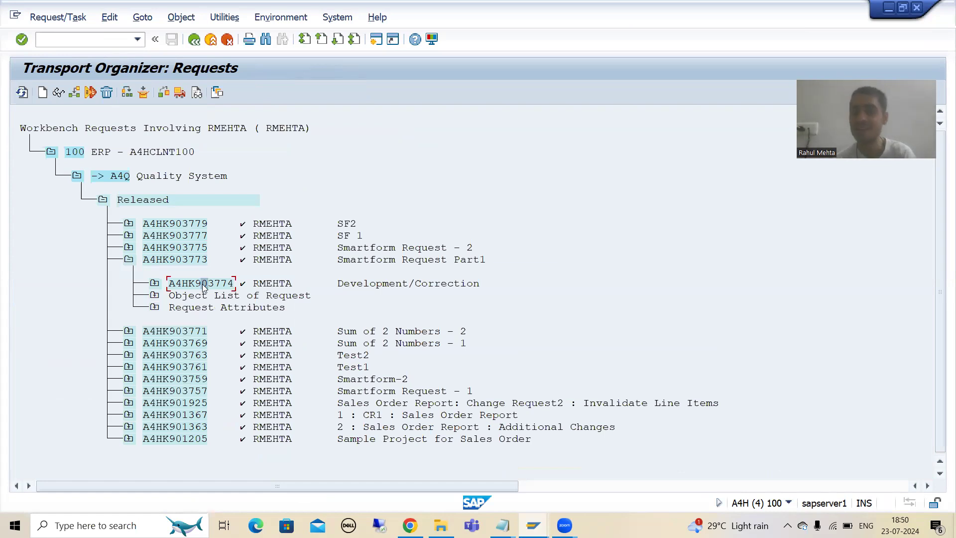
Step: Expand A4HK903775 to task A4HK903776 and match both against the E071 rows
{"action": "key", "text": "alt+Tab"}
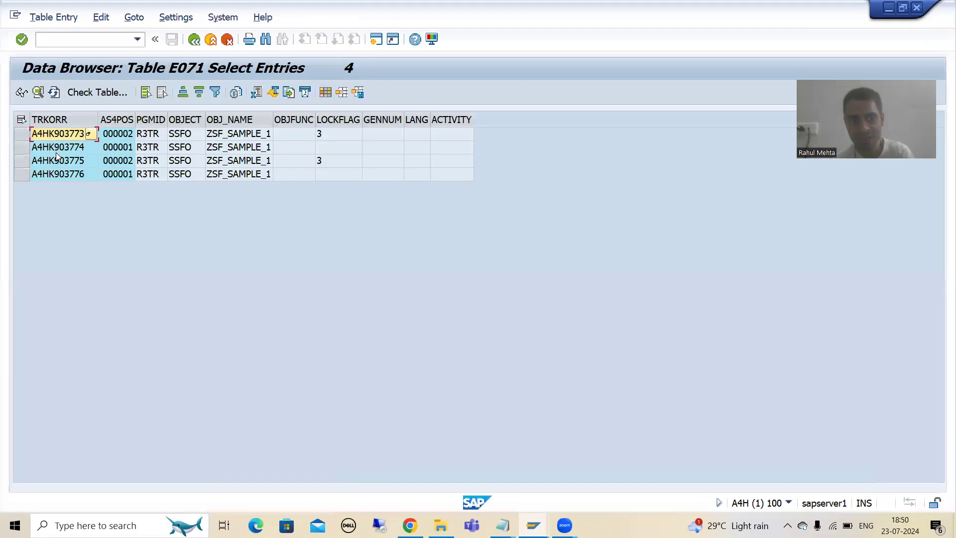
{"action": "key", "text": "alt+Tab"}
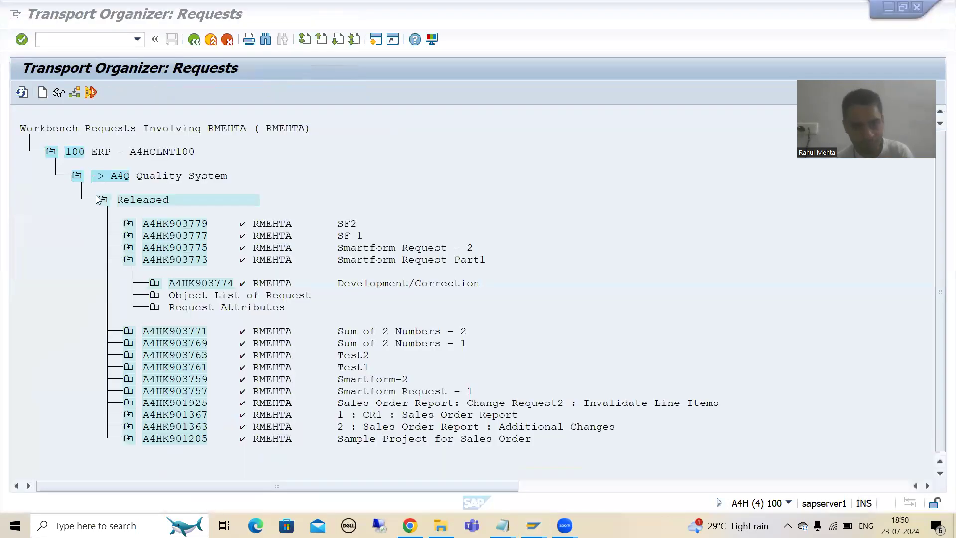
{"action": "left_click", "coordinate": [129, 259]}
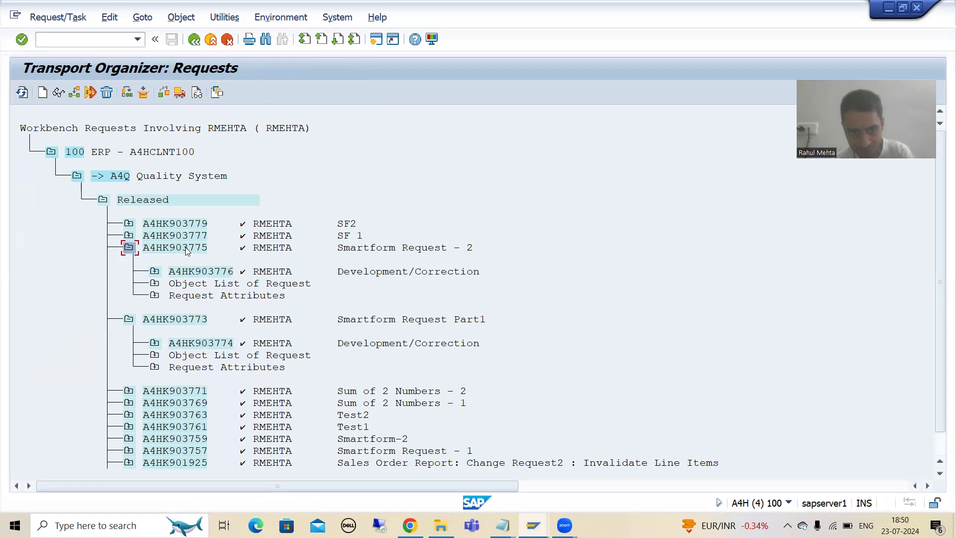
{"action": "left_click", "coordinate": [191, 272]}
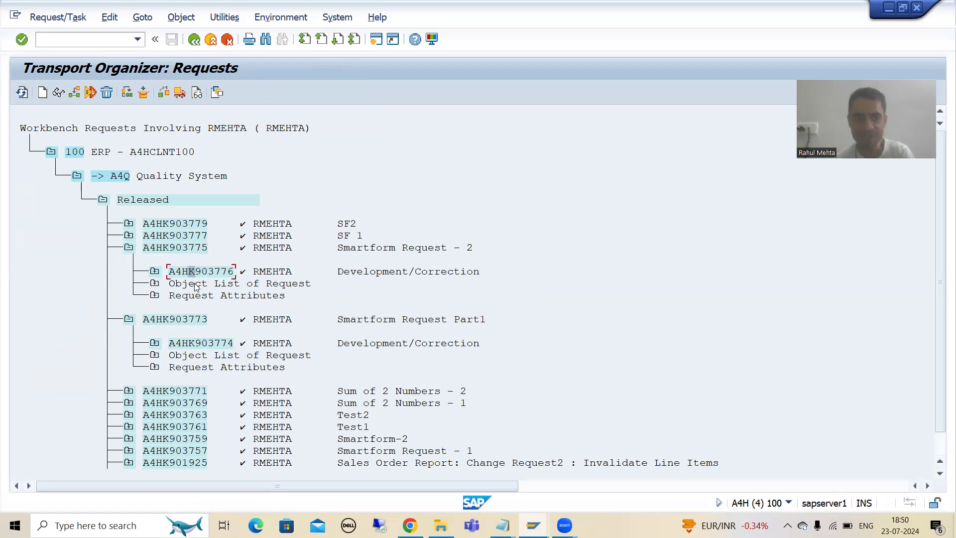
{"action": "key", "text": "alt+Tab"}
{"action": "left_click", "coordinate": [70, 165]}
{"action": "left_click", "coordinate": [67, 174]}
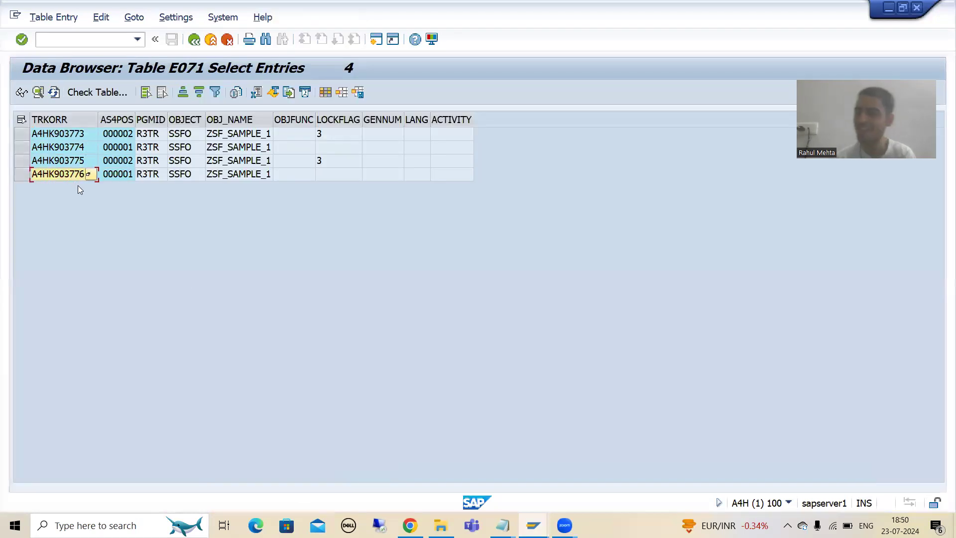
Step: Return to the Transport Organizer's expanded request tree and focus the command field
{"action": "key", "text": "alt+Tab"}
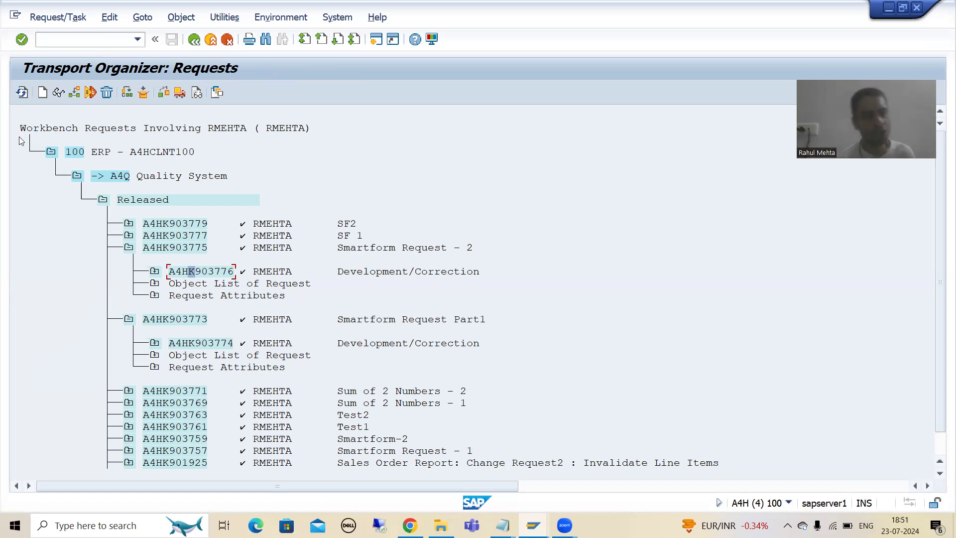
{"action": "left_click", "coordinate": [60, 39]}
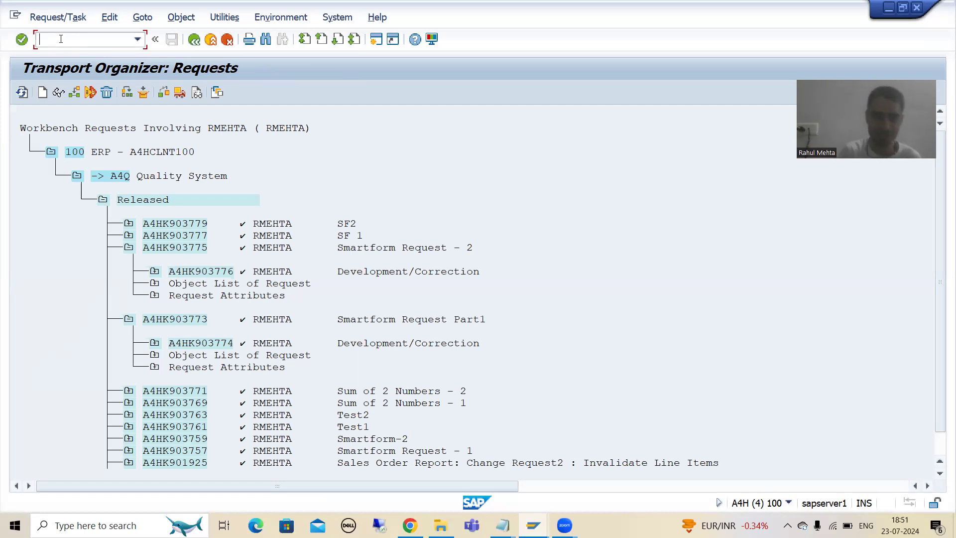
Step: Run SMARTFORMS and display form ZSF_SAMPLE_1 from the name history in the Form Builder
{"action": "type", "text": "/nsma"}
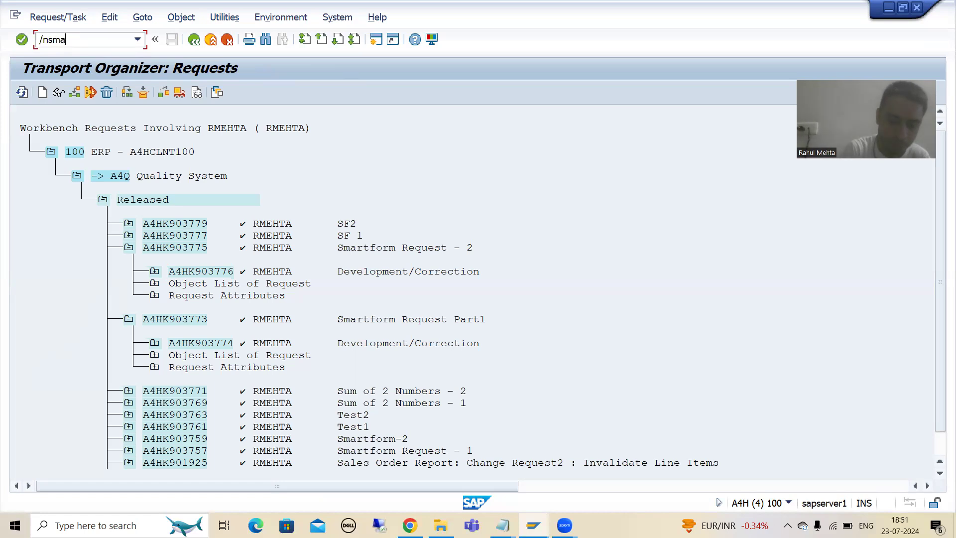
{"action": "type", "text": "rtforms"}
{"action": "key", "text": "Return"}
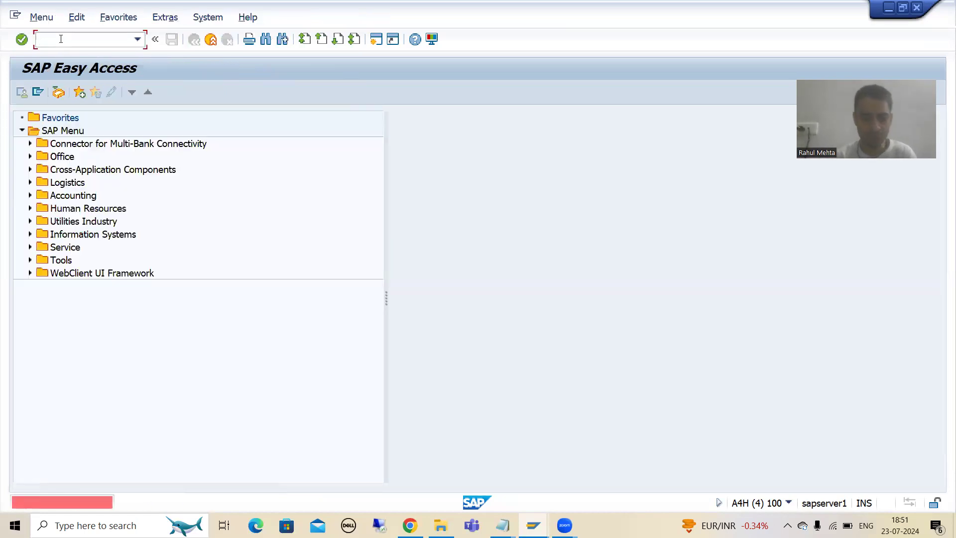
{"action": "type", "text": "smartforms"}
{"action": "key", "text": "Return"}
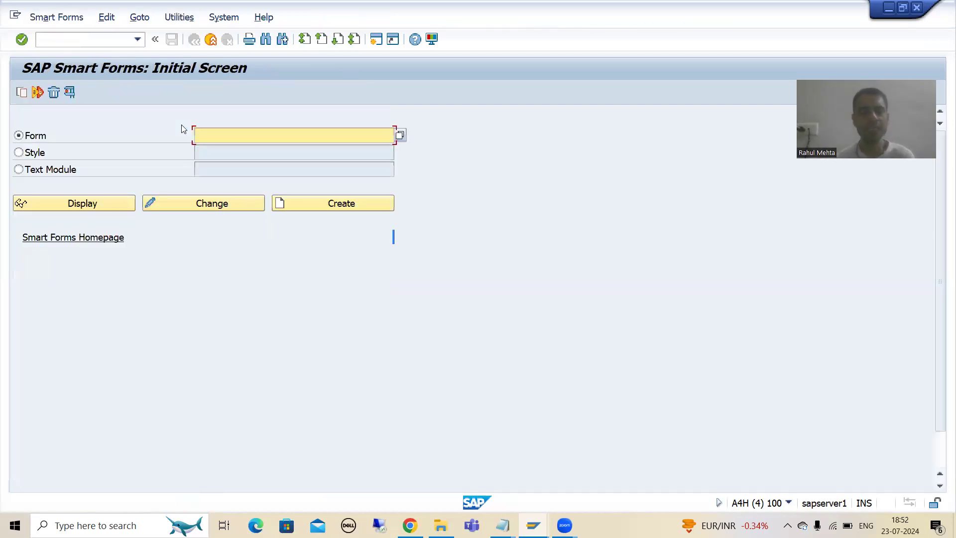
{"action": "type", "text": "z"}
{"action": "left_click", "coordinate": [222, 149]}
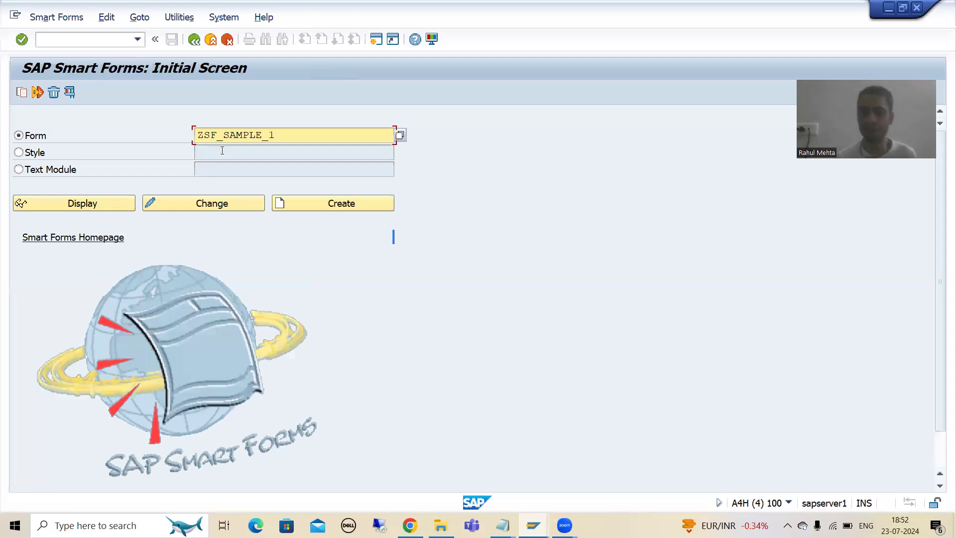
{"action": "left_click", "coordinate": [104, 205]}
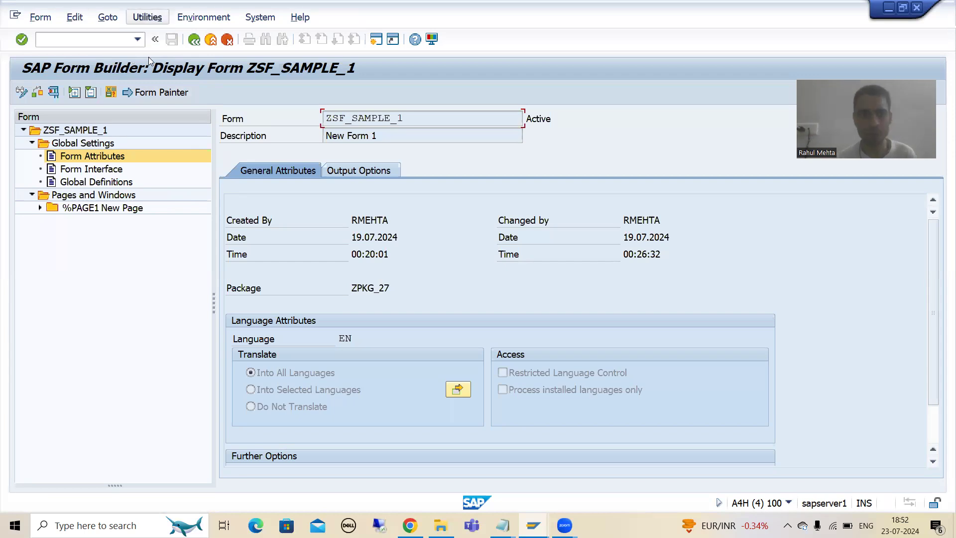
Step: Download ZSF_SAMPLE_1 via Utilities > Download Form as zsf_sample_1 XML to the Desktop
{"action": "left_click", "coordinate": [148, 17]}
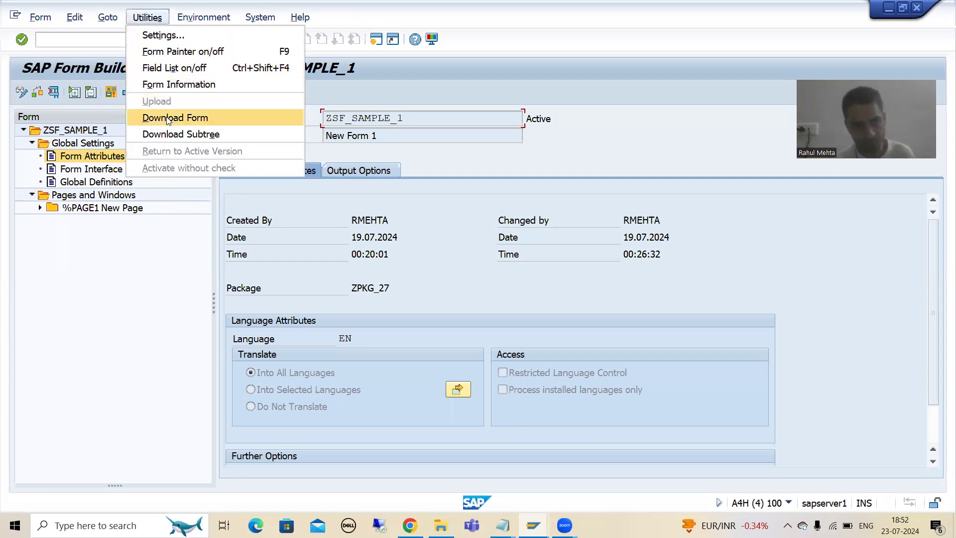
{"action": "left_click", "coordinate": [167, 119]}
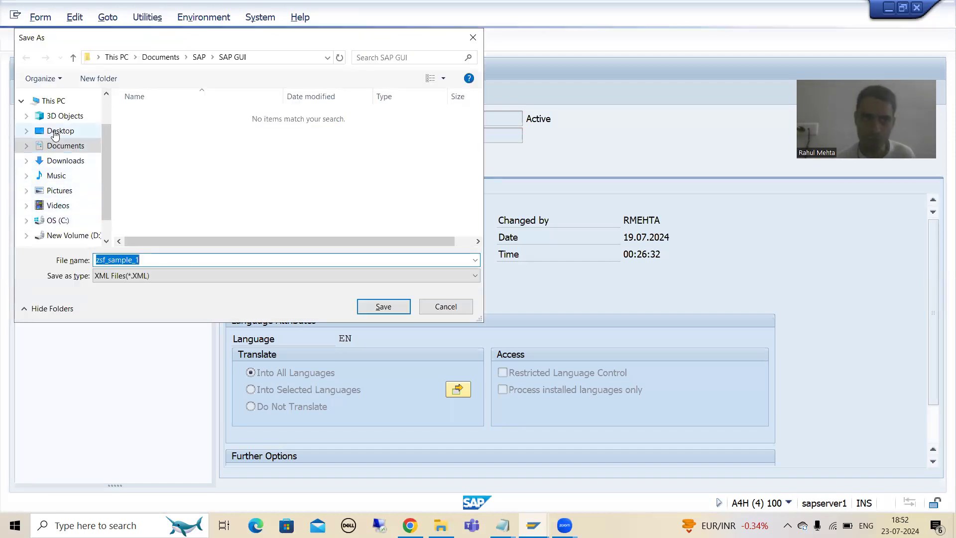
{"action": "left_click", "coordinate": [56, 132]}
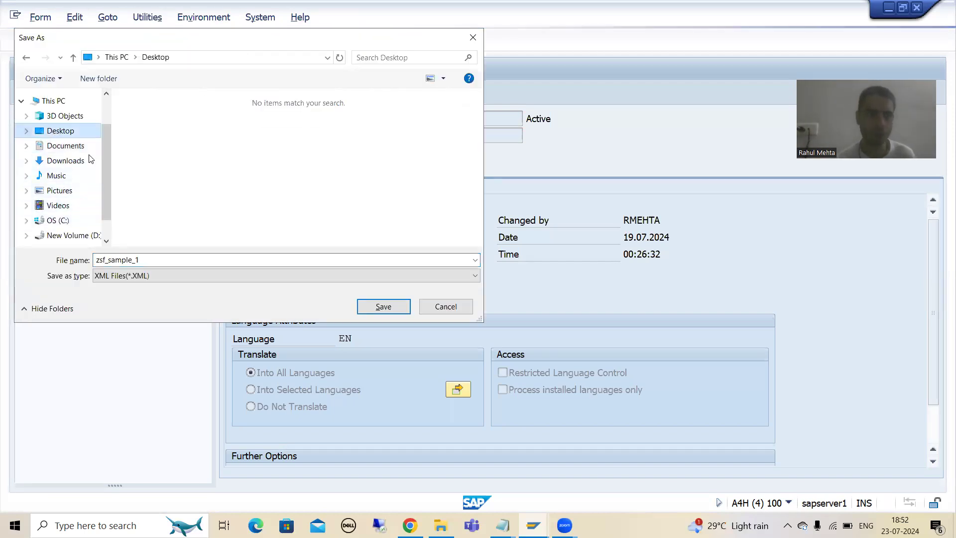
{"action": "left_click", "coordinate": [370, 308]}
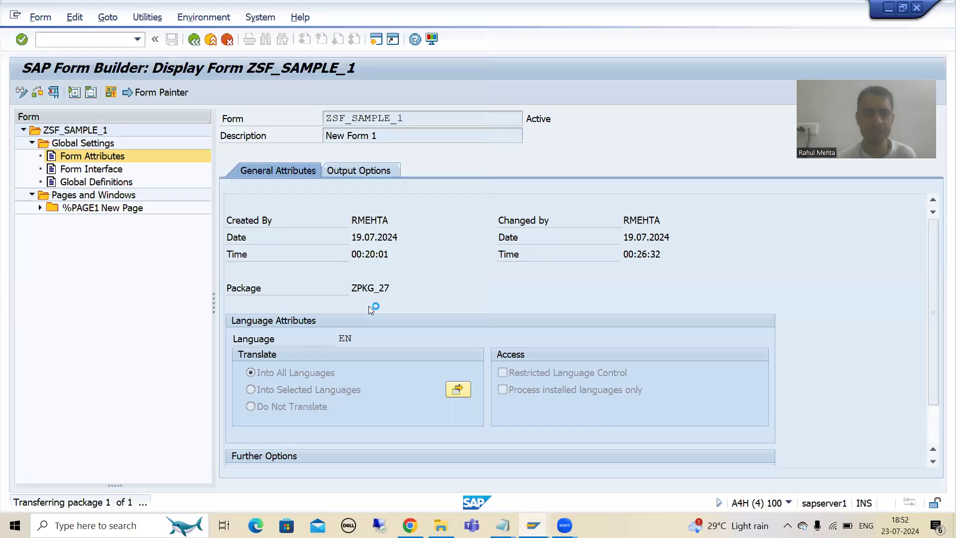